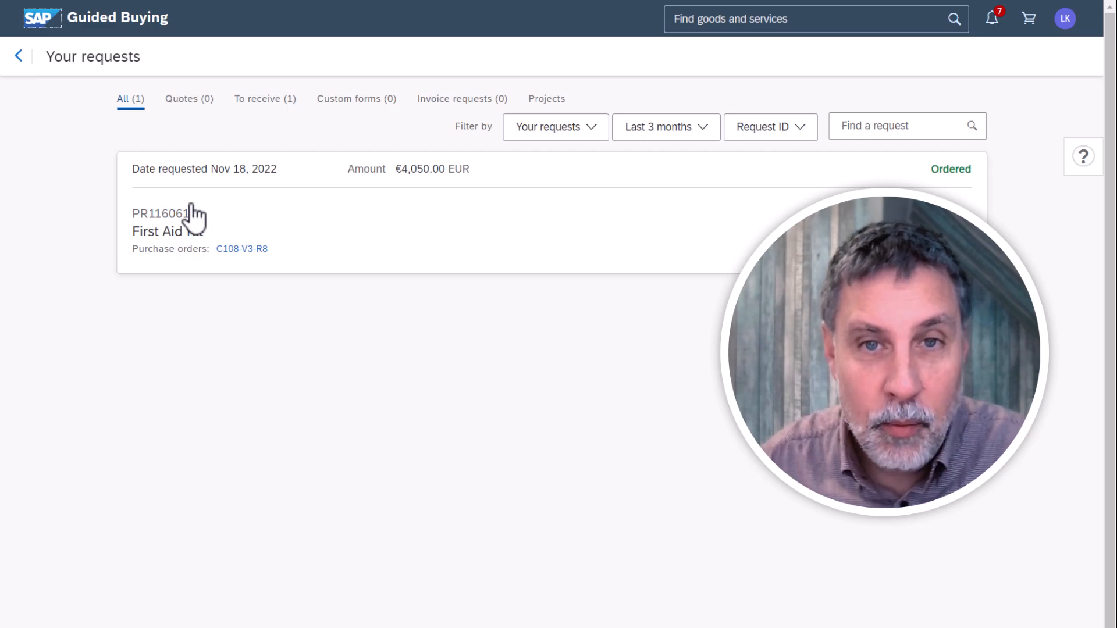
Open the purchase order linked to the First Aid Kit request.
click(243, 250)
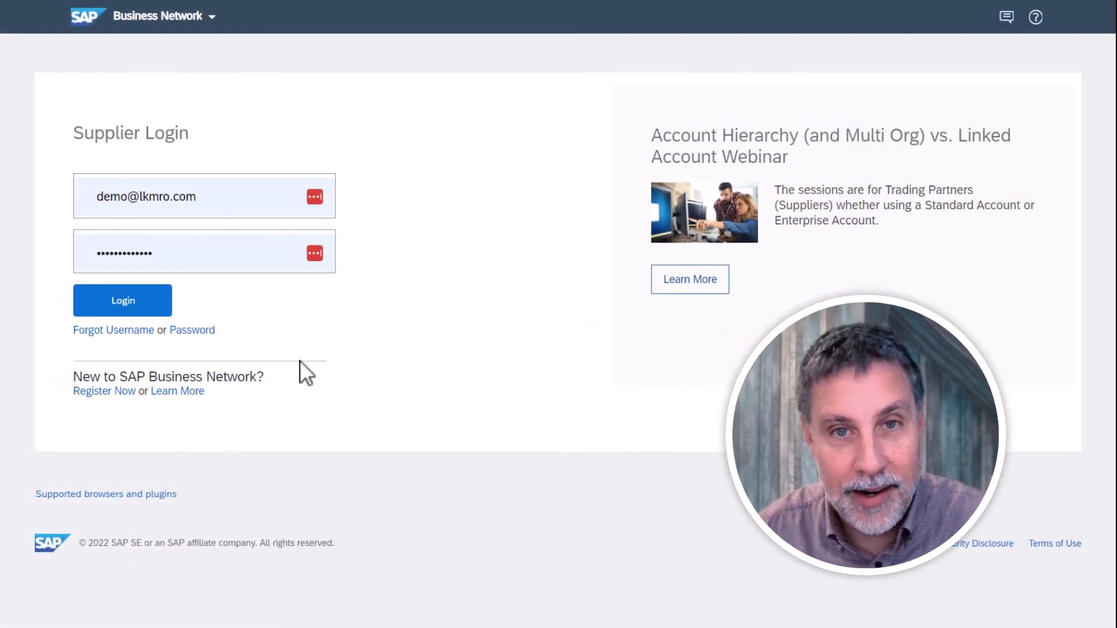
Log in to the supplier account on SAP Business Network and open the 4,050.00 EUR order received from Stratus Medio.
click(104, 303)
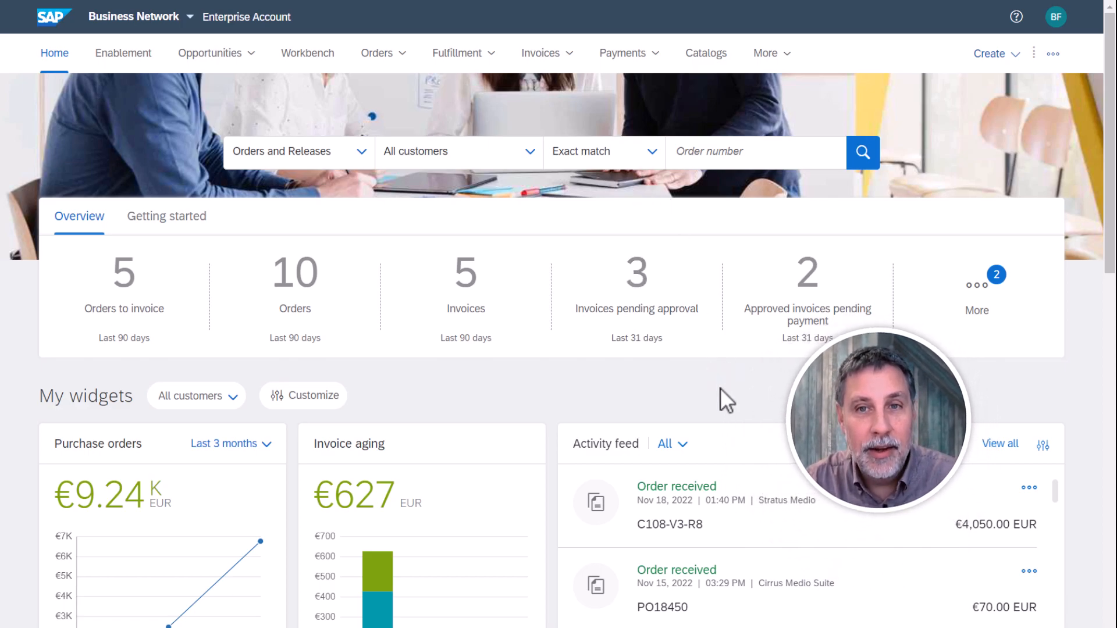
click(684, 490)
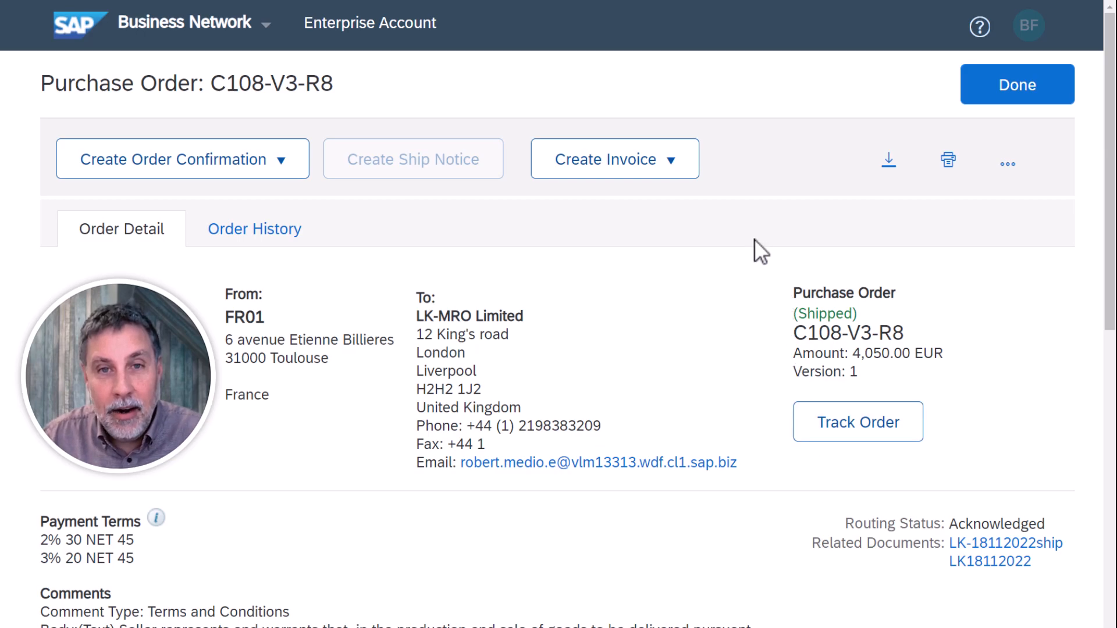
Create a standard invoice from the opened purchase order.
click(625, 174)
click(624, 197)
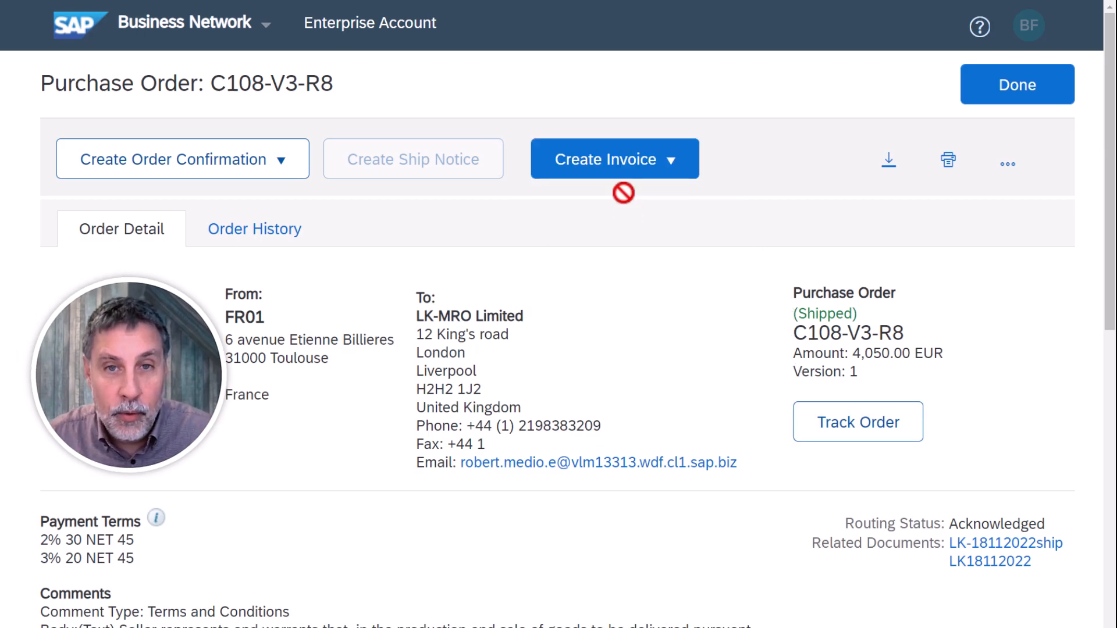
Enter 123456 as the invoice number and back-date the invoice to 1 Oct 2022.
key(ctrl+plus)
key(ctrl+plus)
key(ctrl+plus)
key(ctrl+plus)
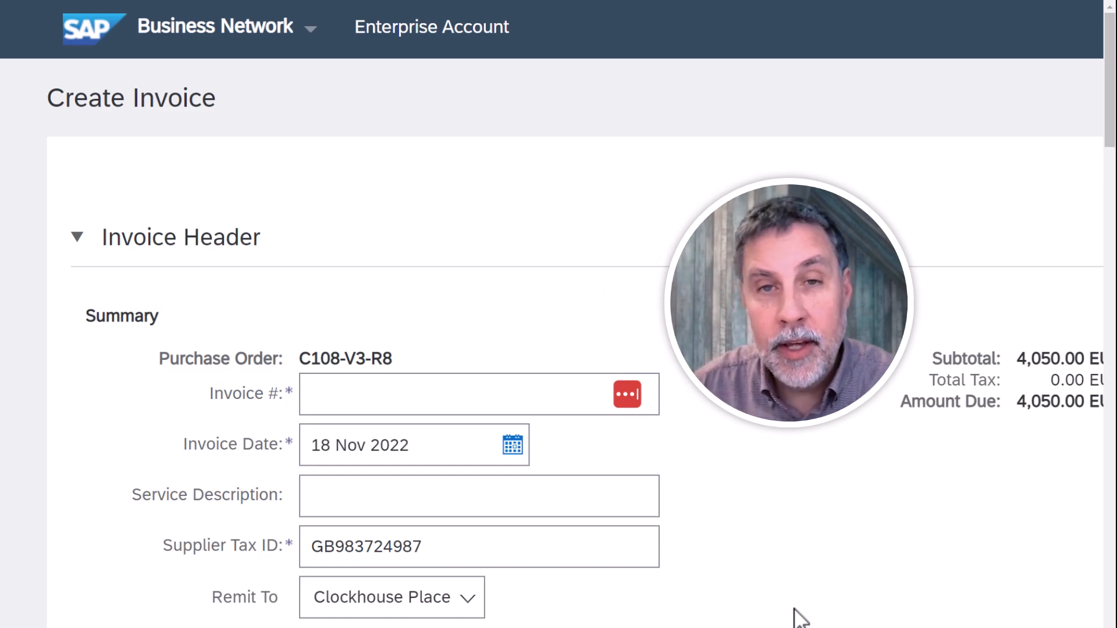
text(123)
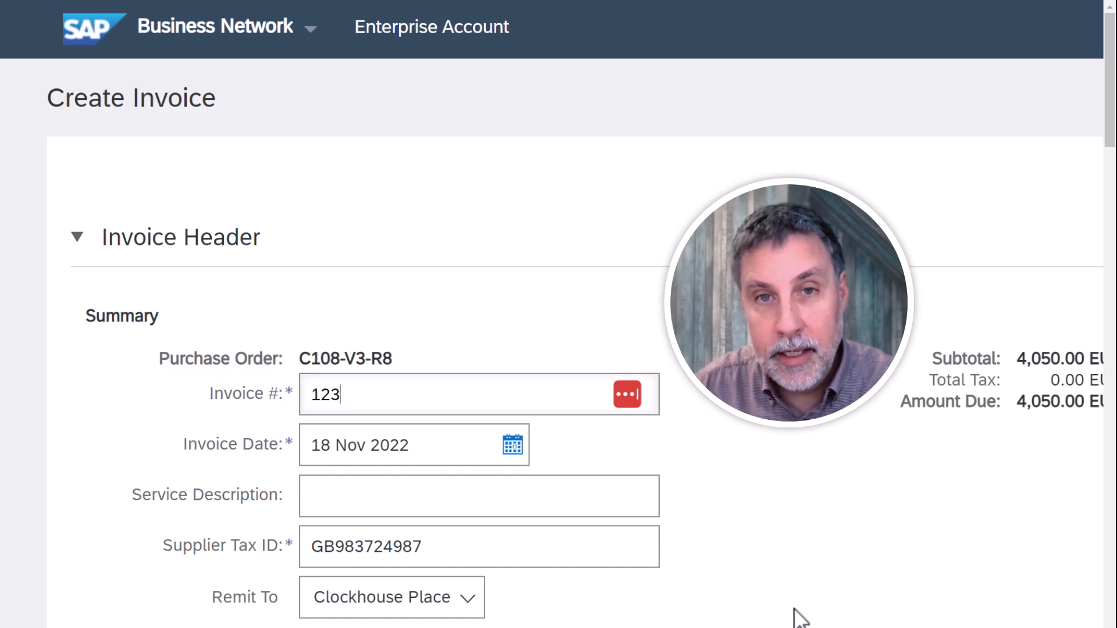
text(456)
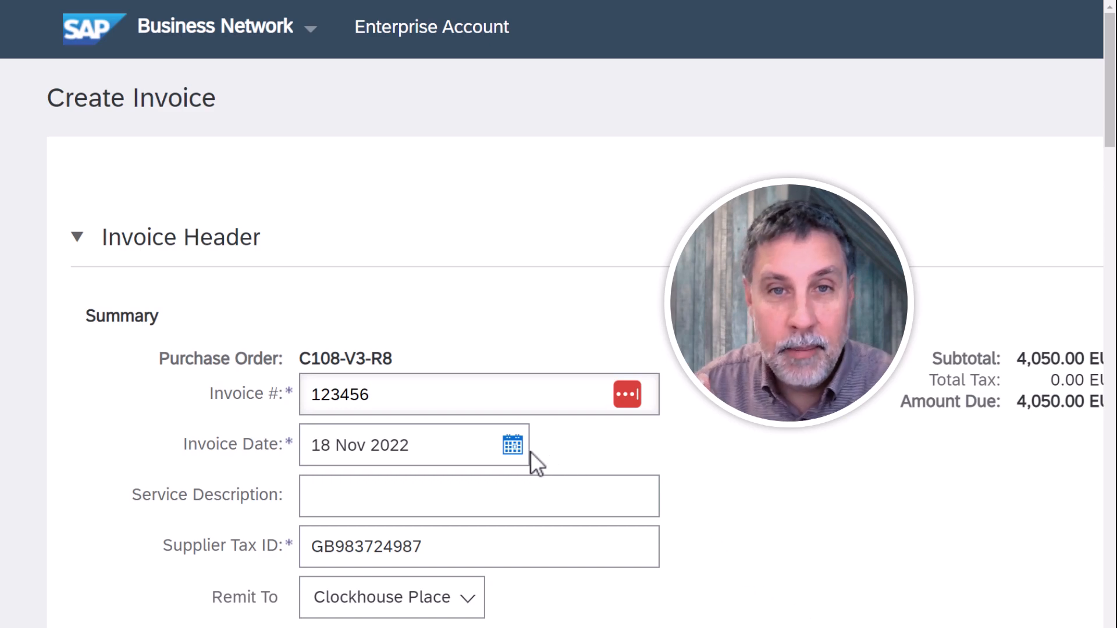
click(512, 445)
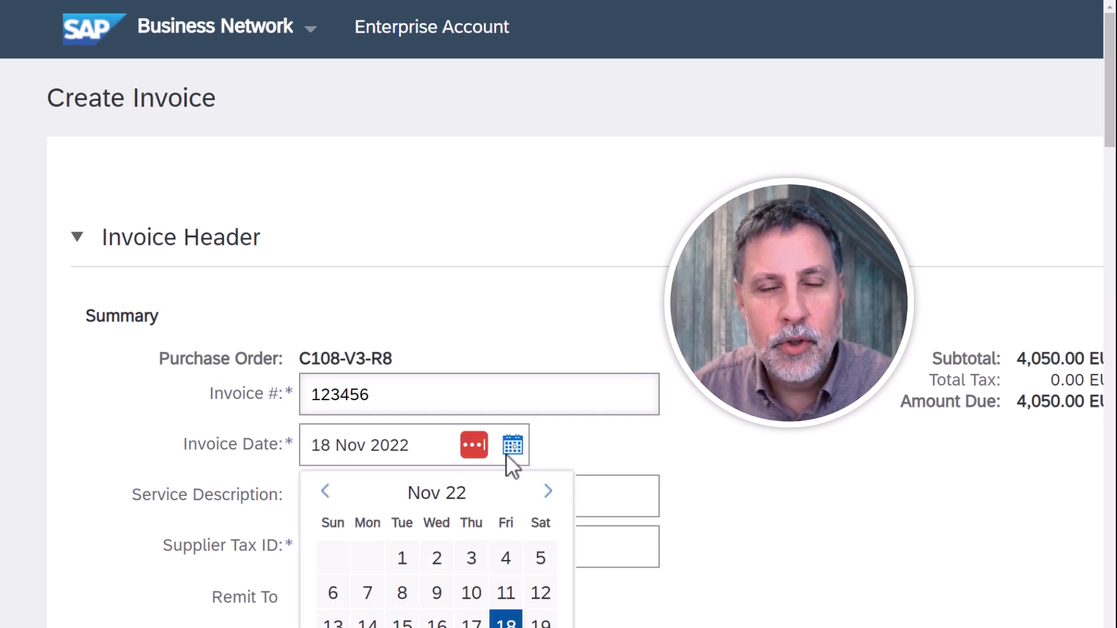
click(327, 493)
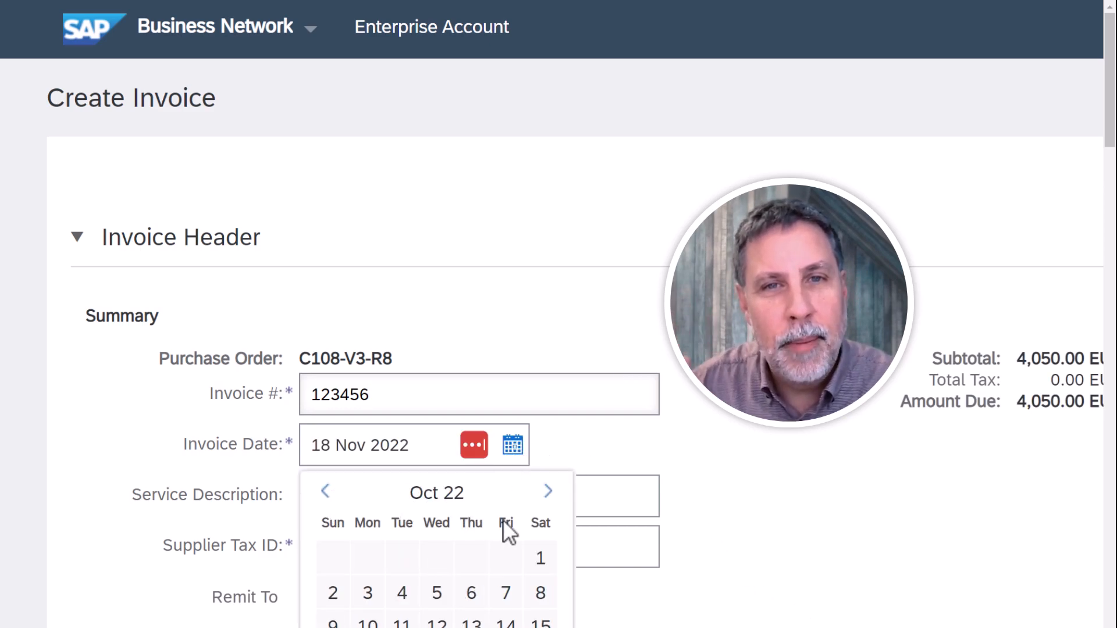
click(540, 561)
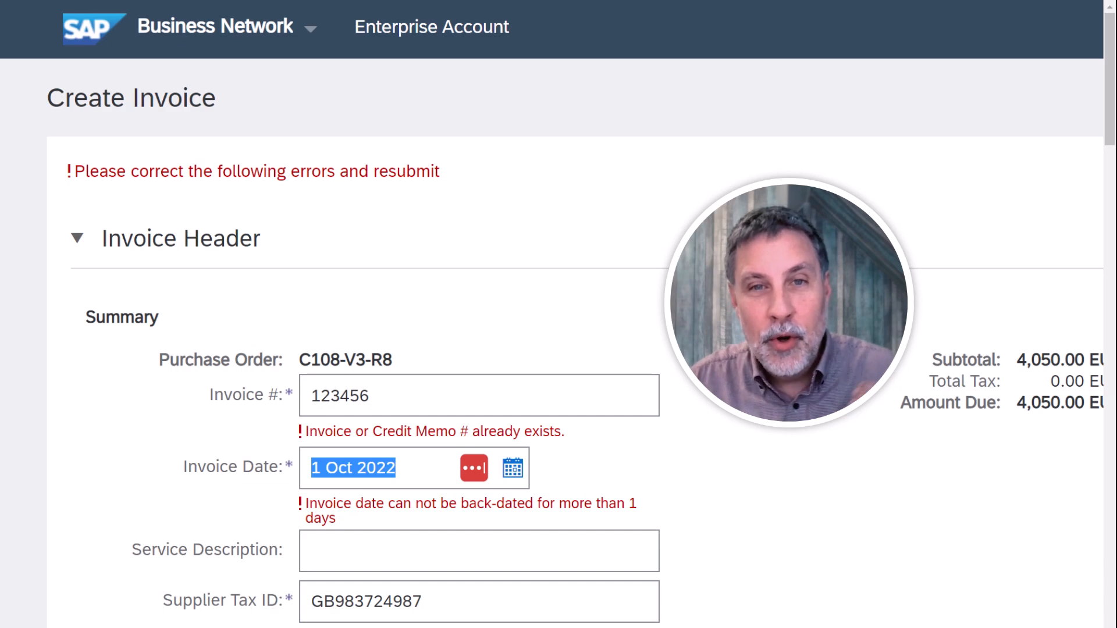
Set the invoice number to LK201912839 and the invoice date to 18 Nov 2022.
drag(373, 398, 247, 399)
text(LK201912839)
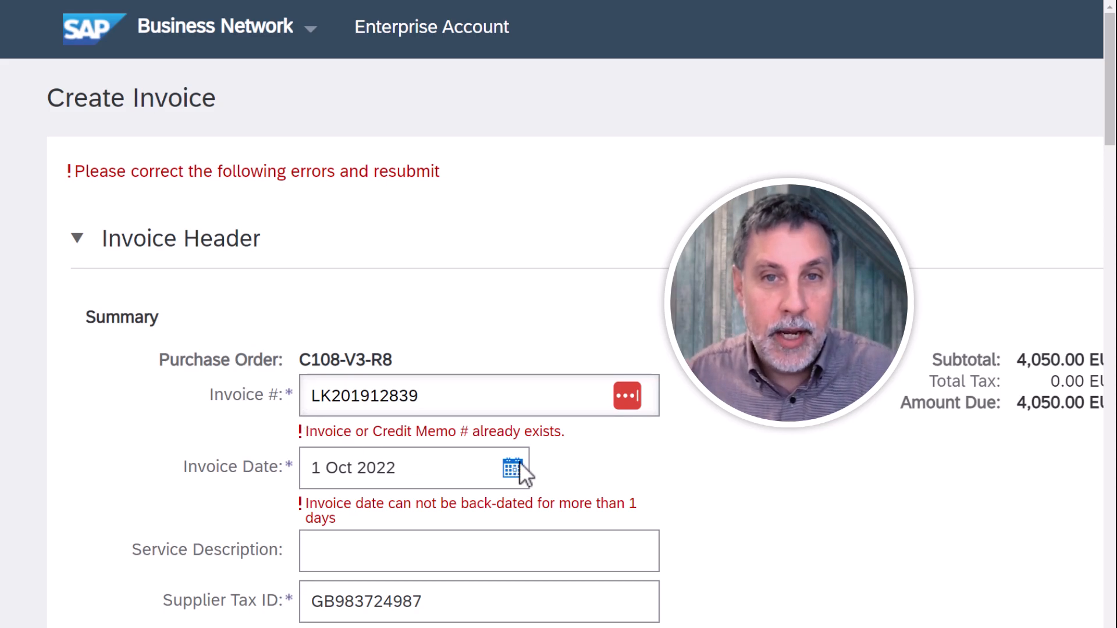
click(519, 464)
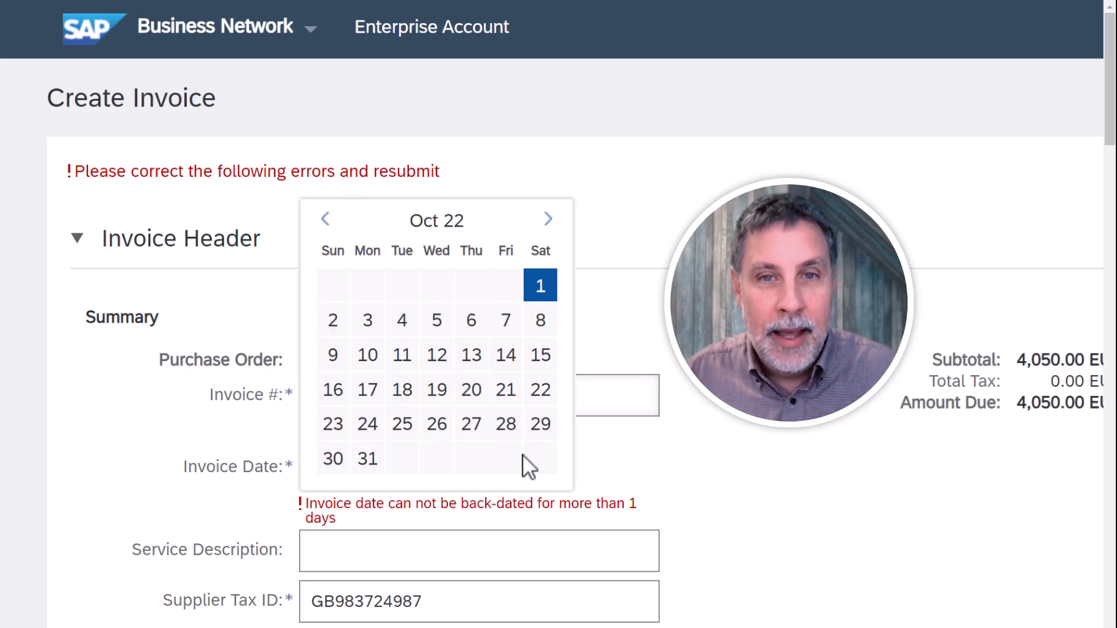
click(548, 220)
click(506, 354)
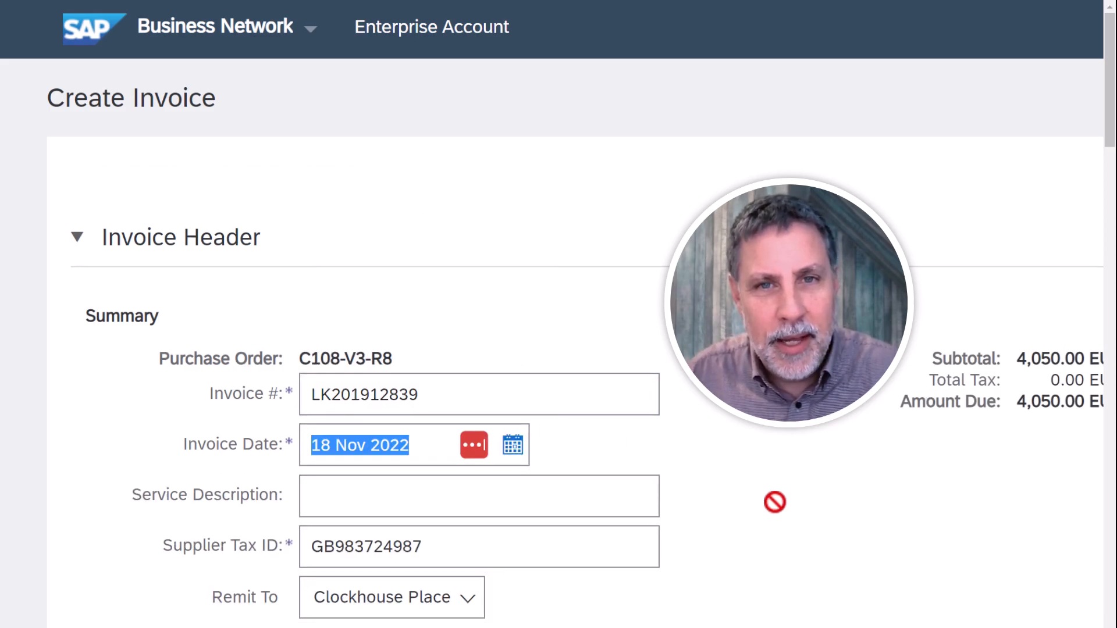
click(775, 502)
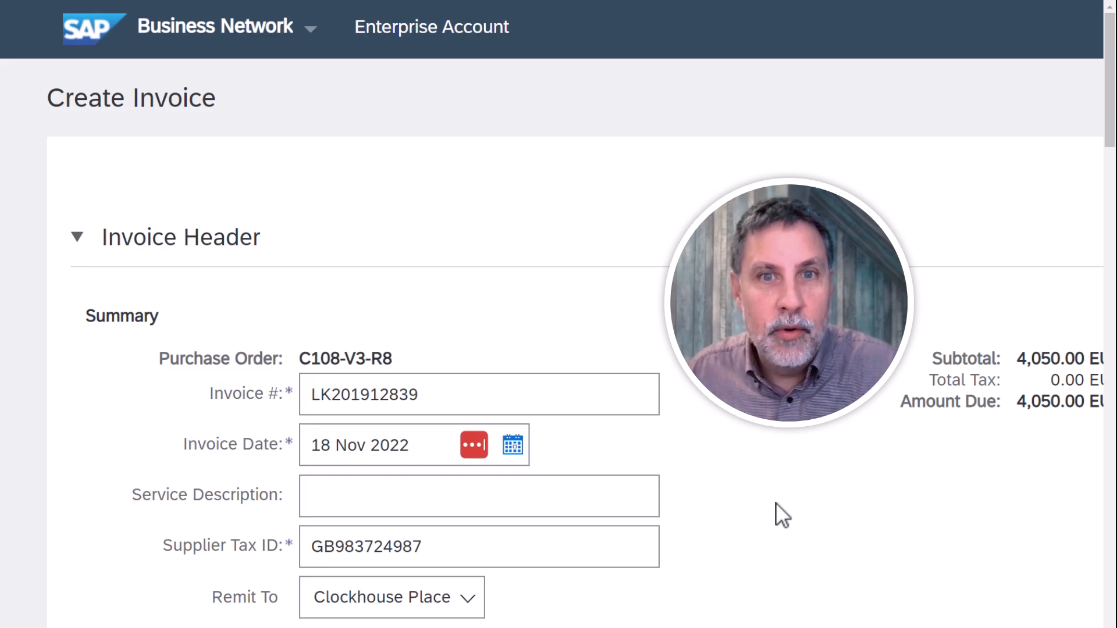
Try raising the unit price of the invoice's line item to 45.50 EUR.
key(ctrl+minus)
key(ctrl+minus)
key(ctrl+minus)
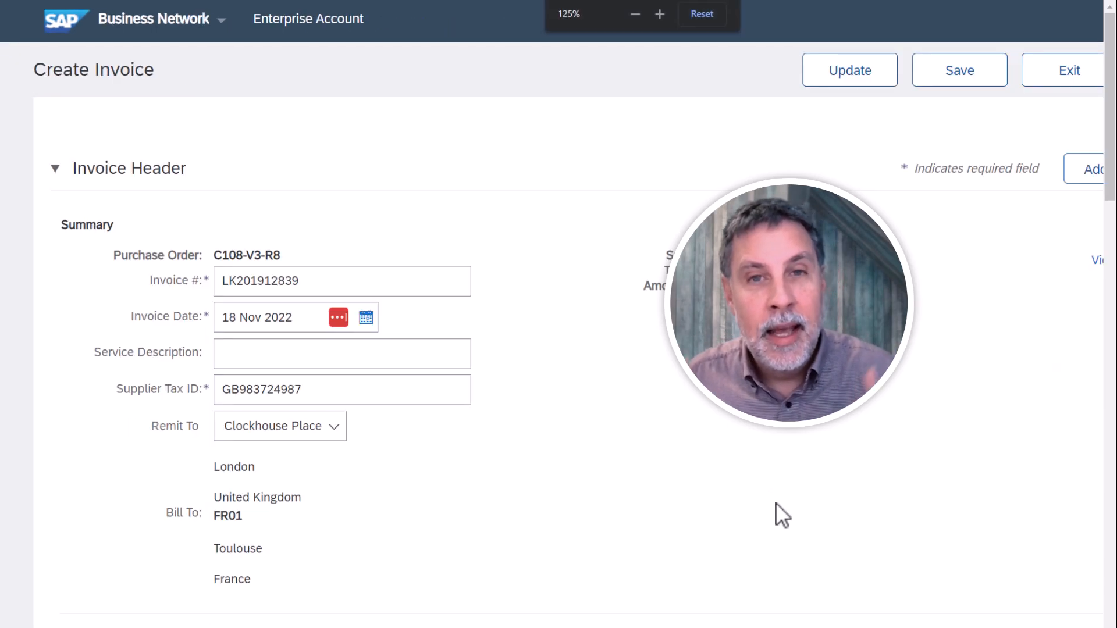
drag(1108, 119, 1112, 505)
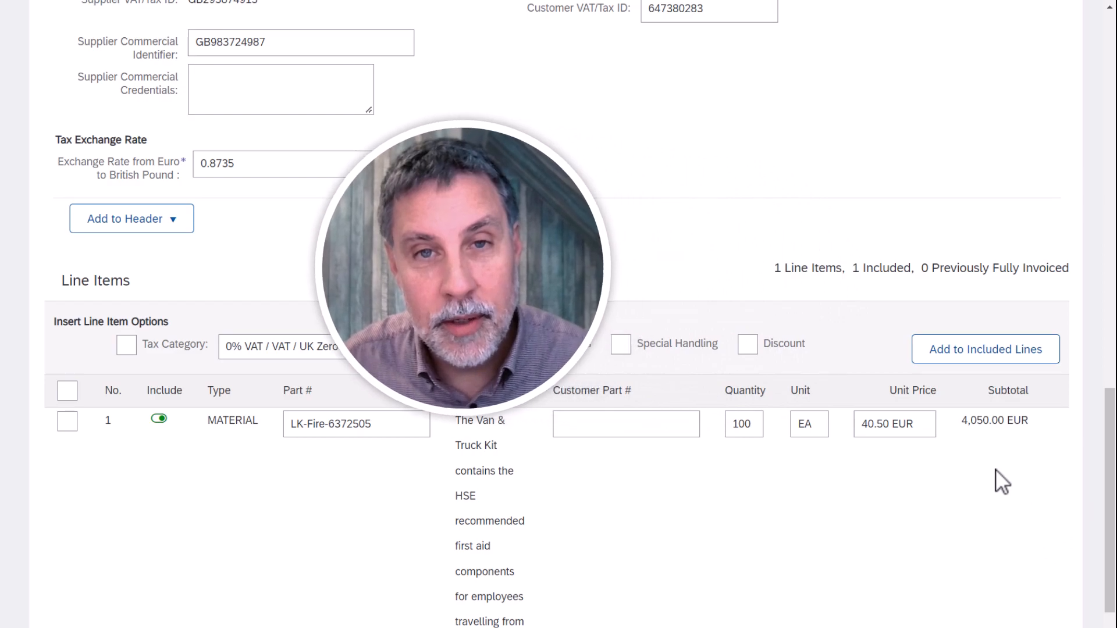
key(ctrl+plus)
key(ctrl+plus)
key(ctrl+plus)
key(ctrl+plus)
drag(1113, 456, 1114, 506)
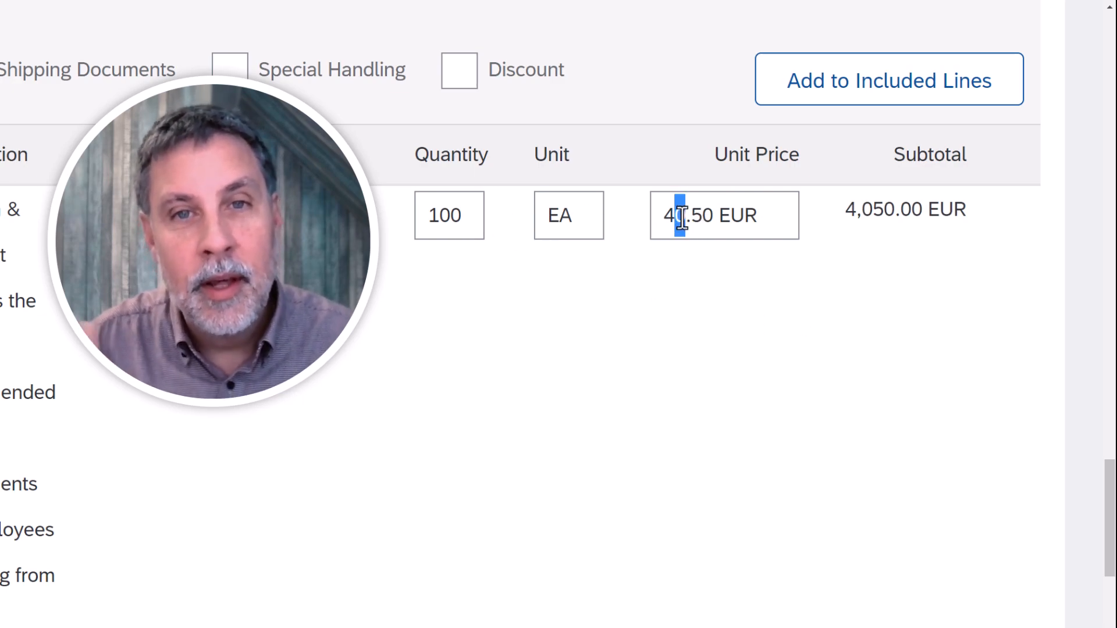
click(741, 445)
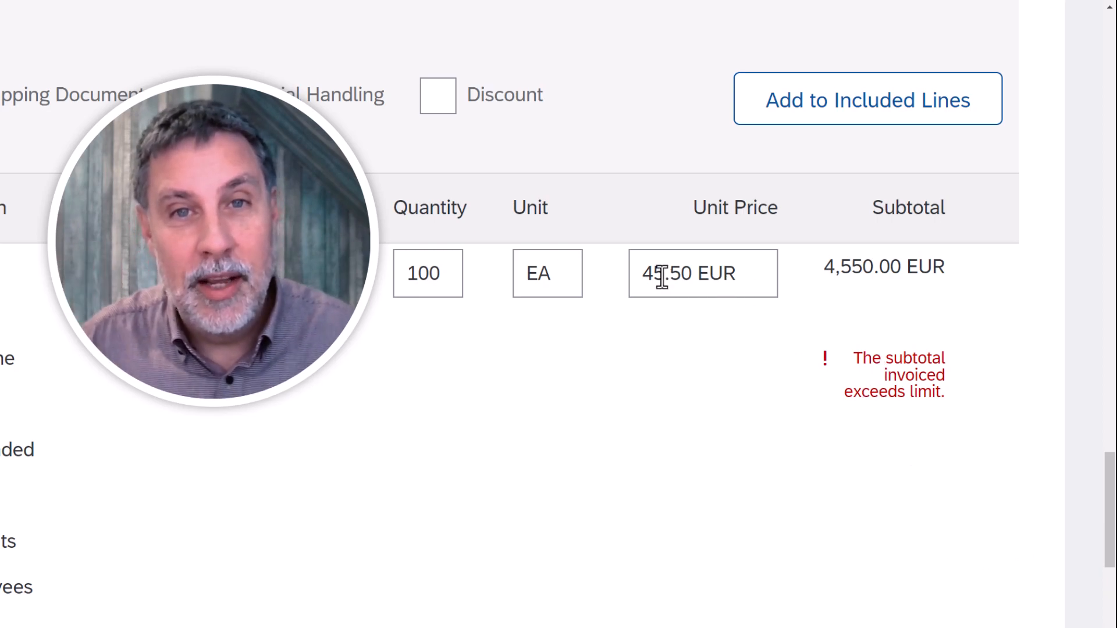
Set the line item's unit price to 40.50 EUR and proceed to the invoice's review page.
text(0)
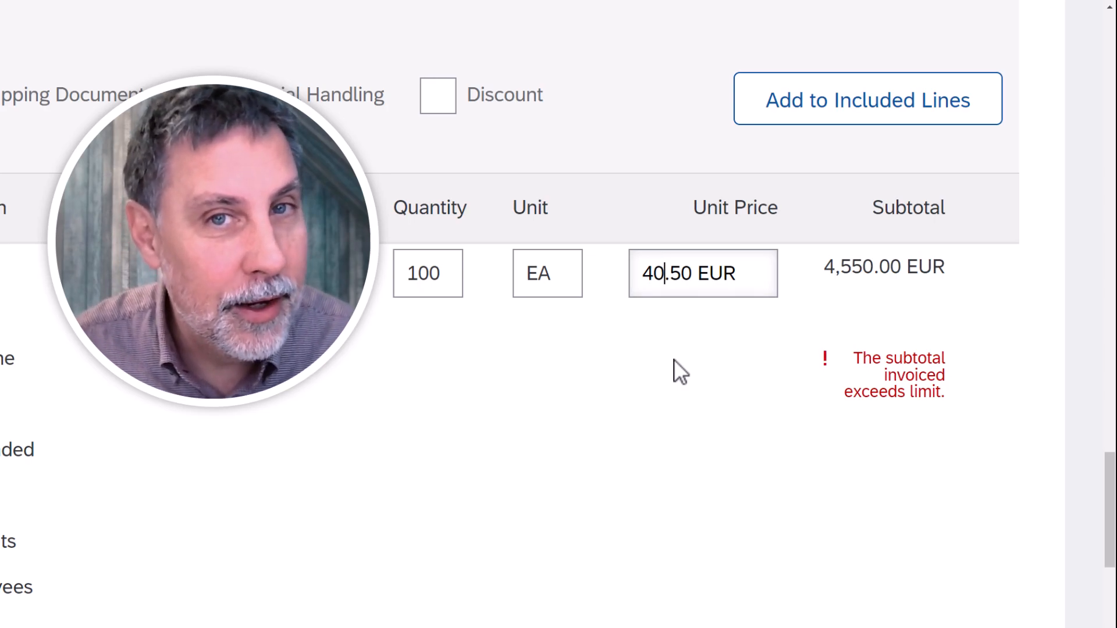
key(ctrl+0)
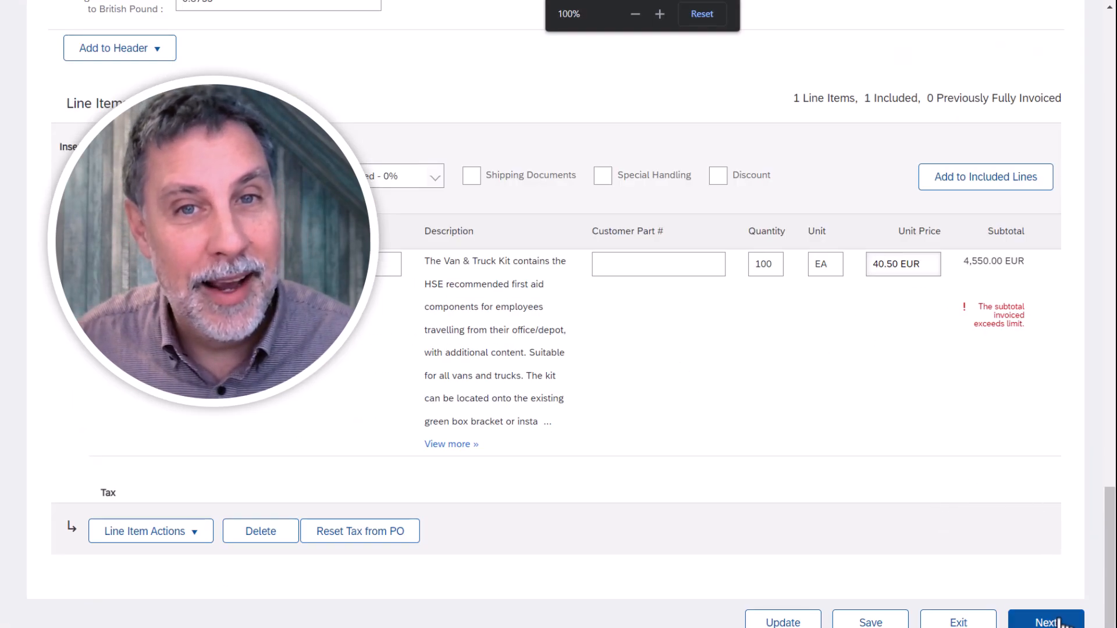
click(1056, 622)
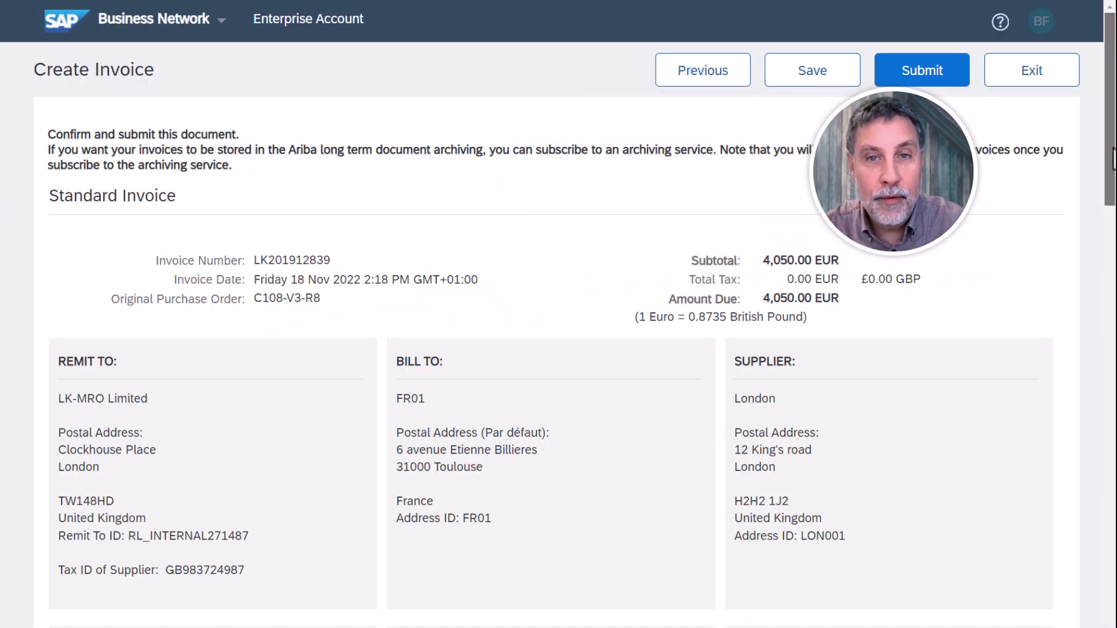
Review the complete standard invoice and submit it to the customer.
drag(1112, 157, 1112, 627)
click(912, 591)
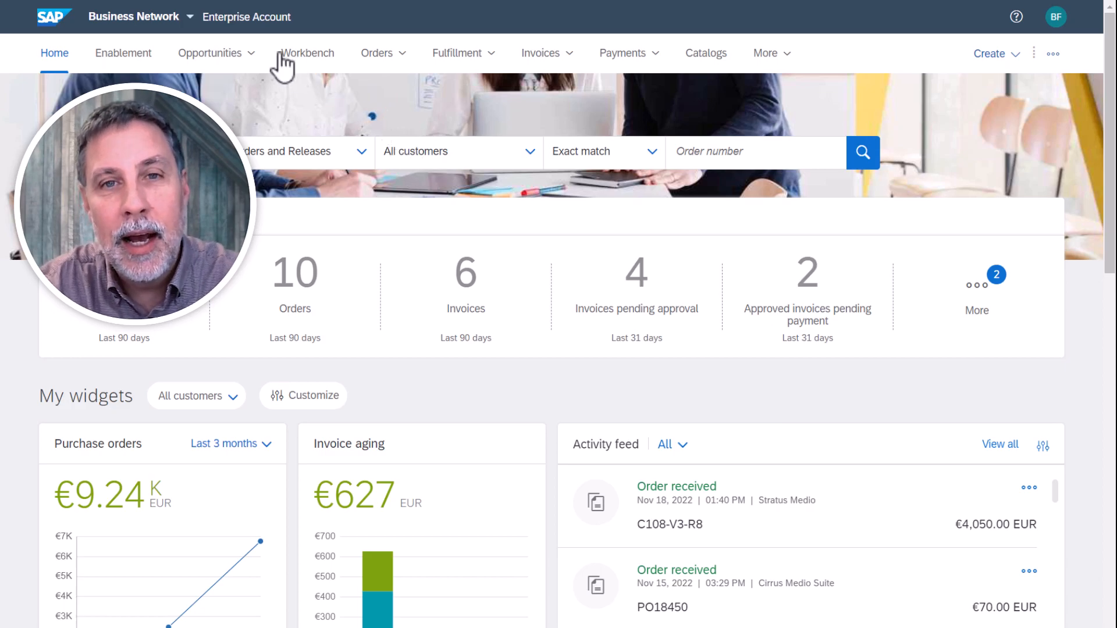
click(239, 62)
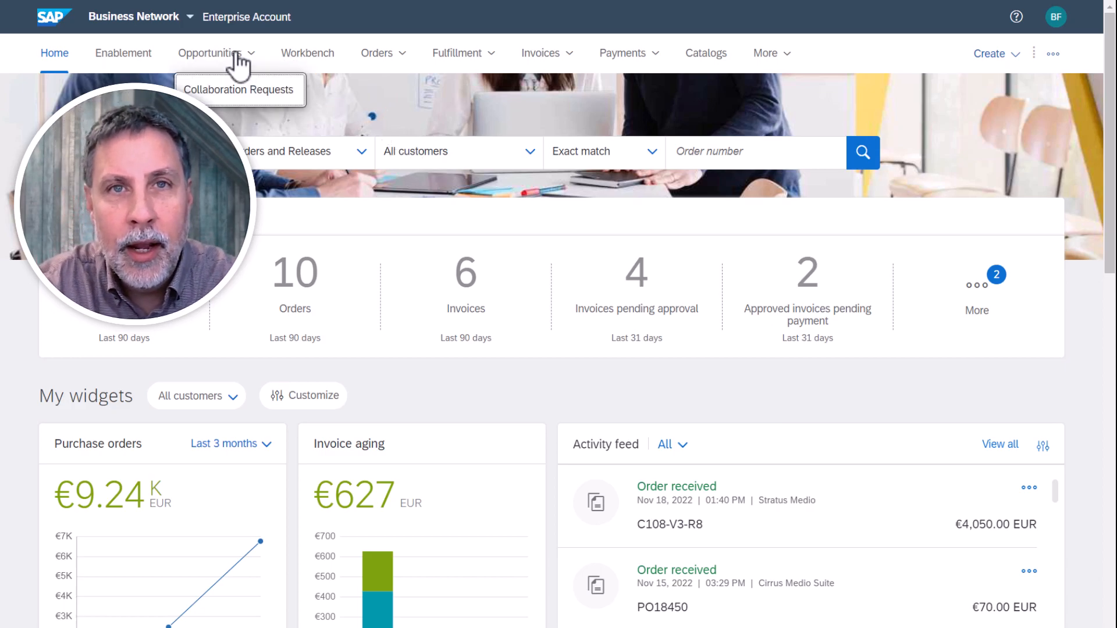
click(388, 59)
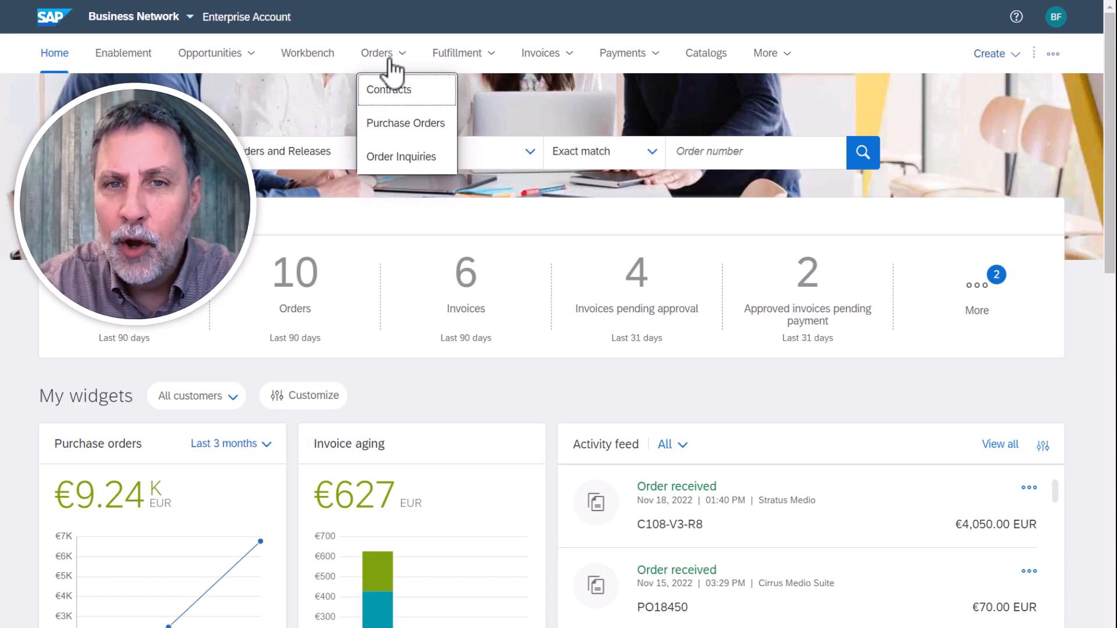
click(452, 58)
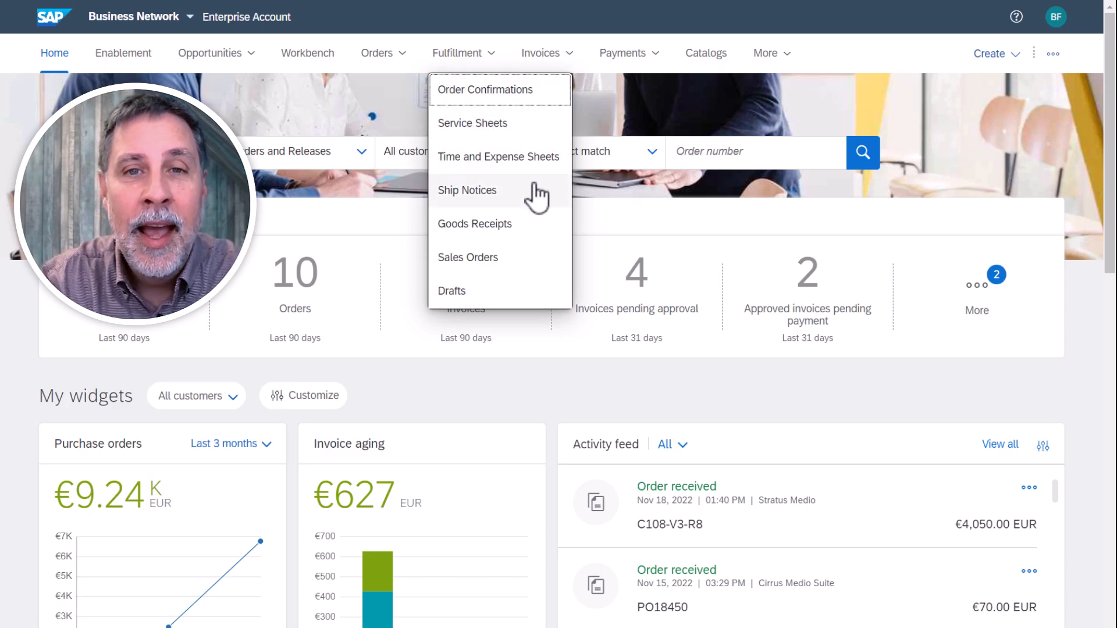
click(544, 56)
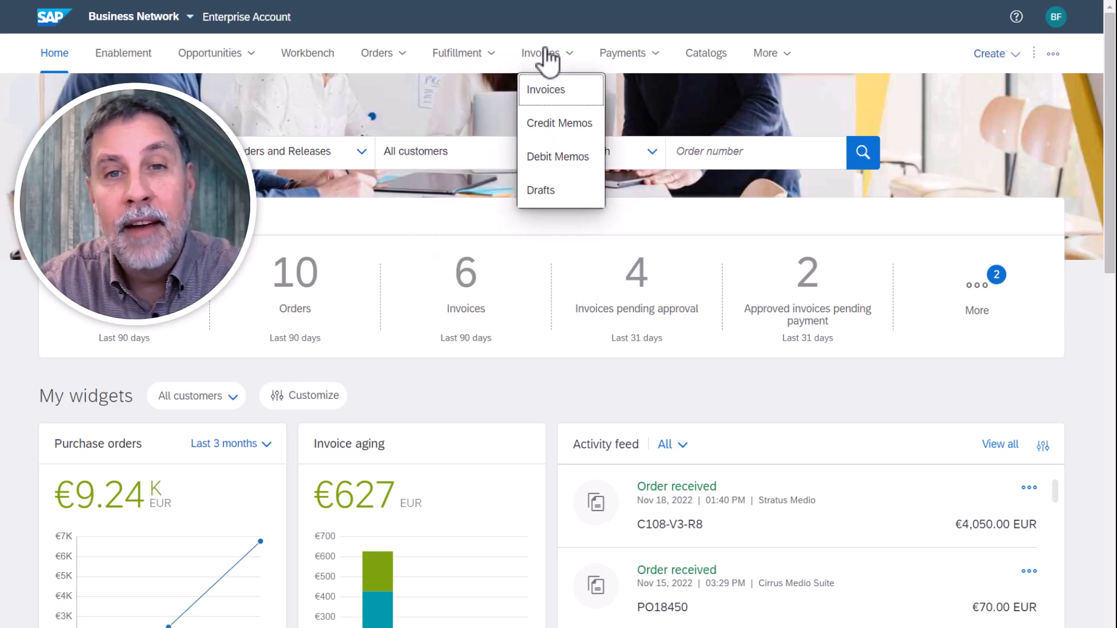
click(614, 51)
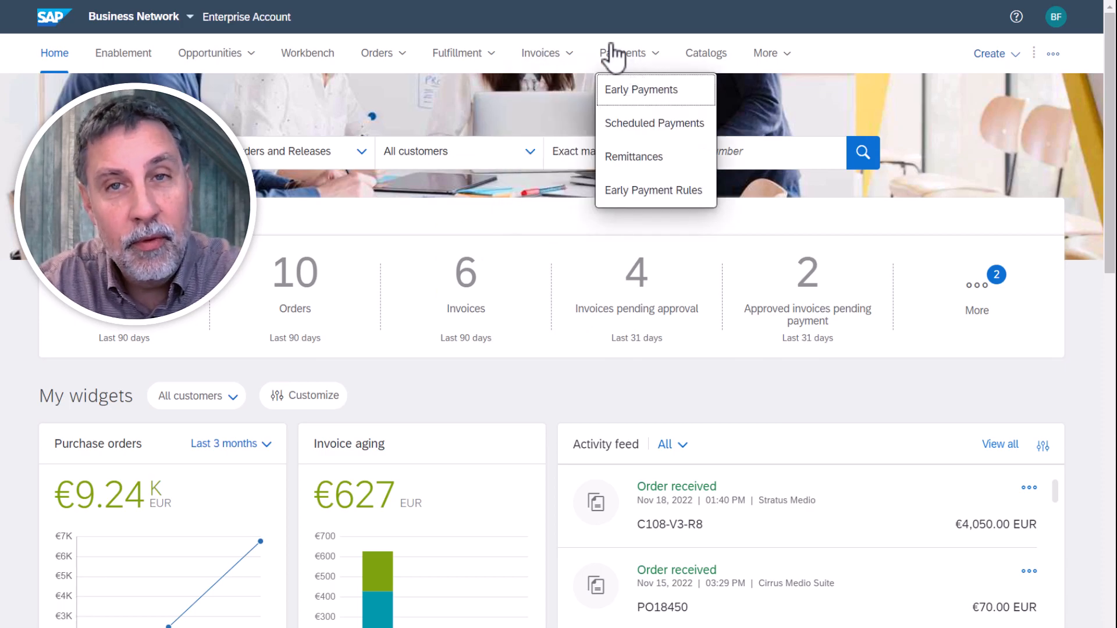
click(707, 57)
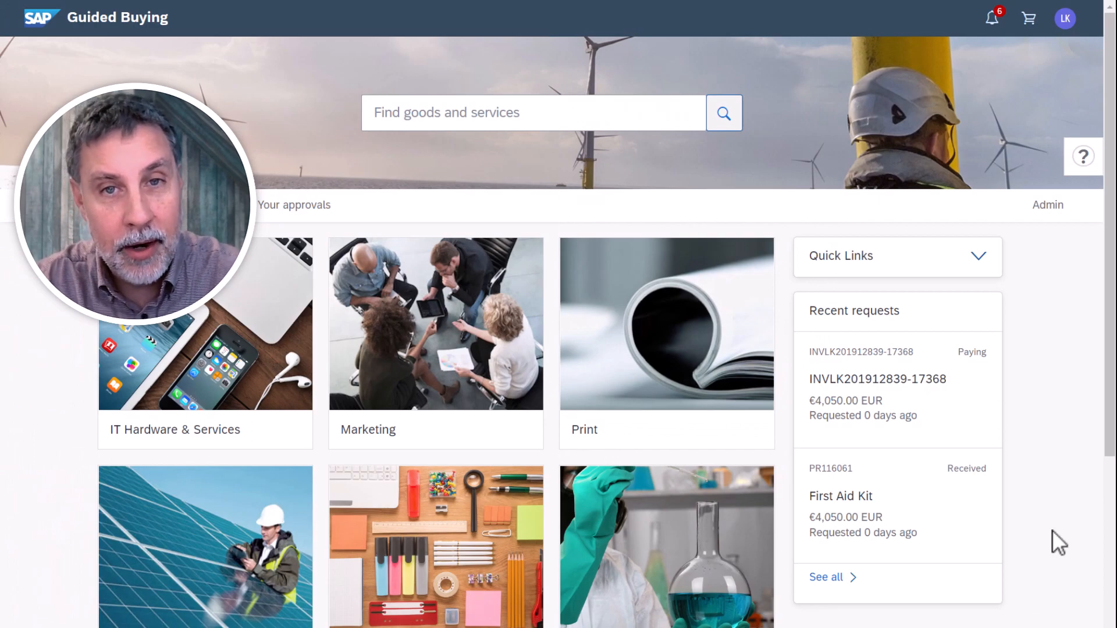
click(877, 400)
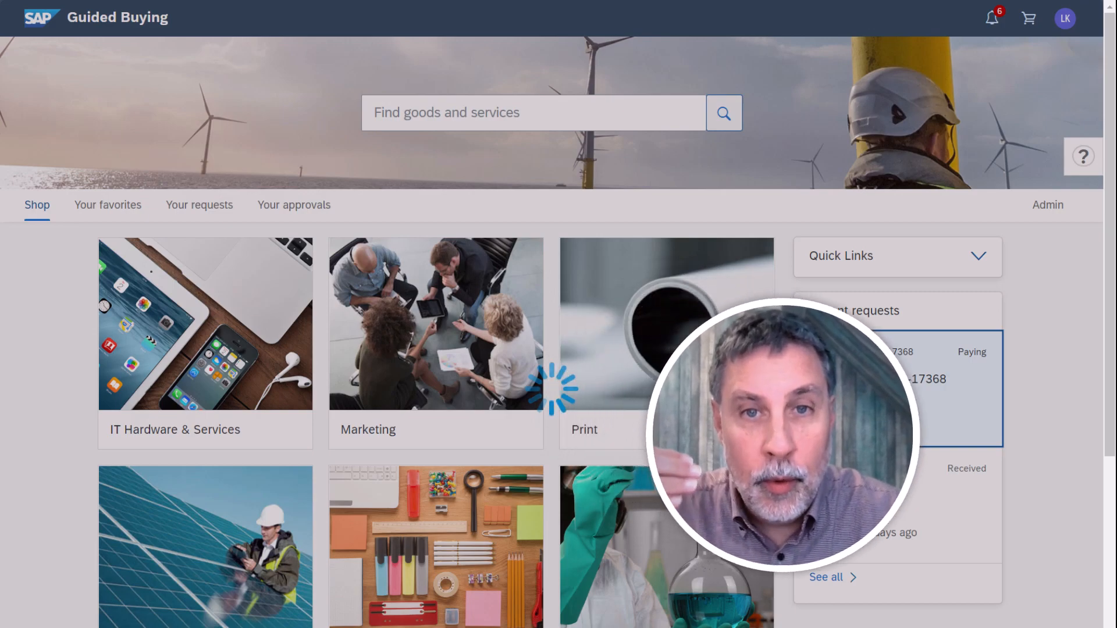